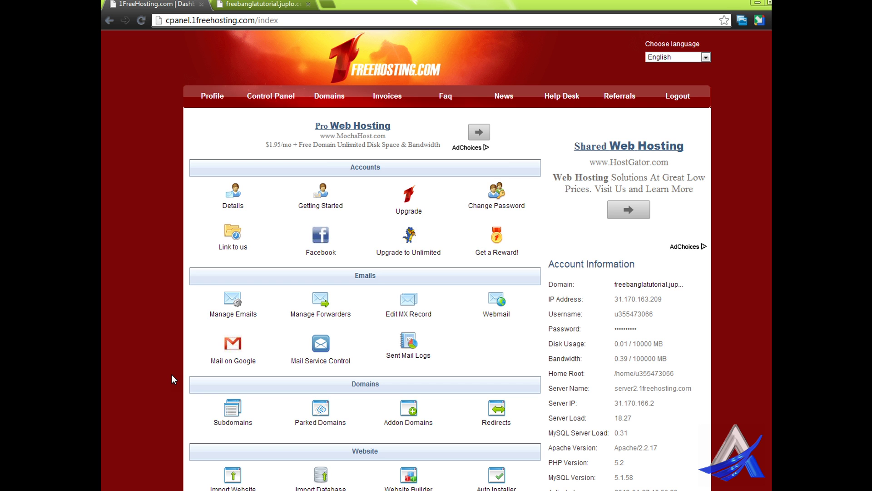
- Open phpMyAdmin for the account's member database from the hosting control panel
scroll(162, 360, down, 3)
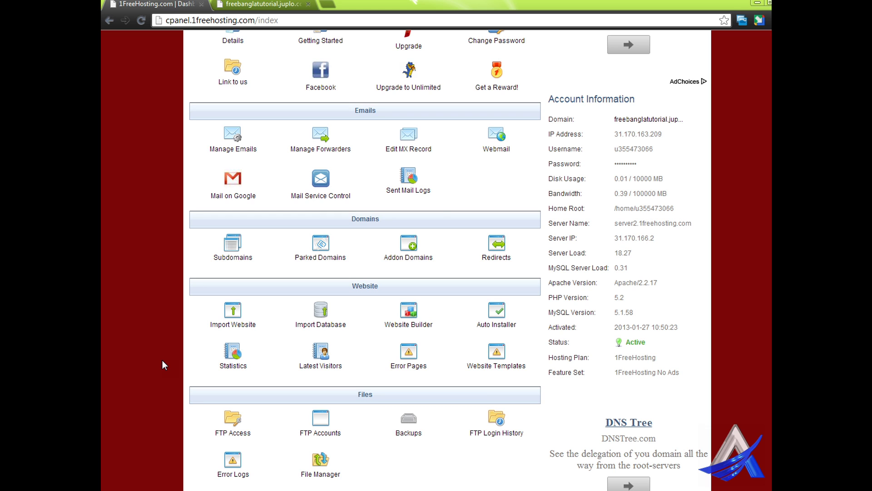
scroll(162, 360, down, 2)
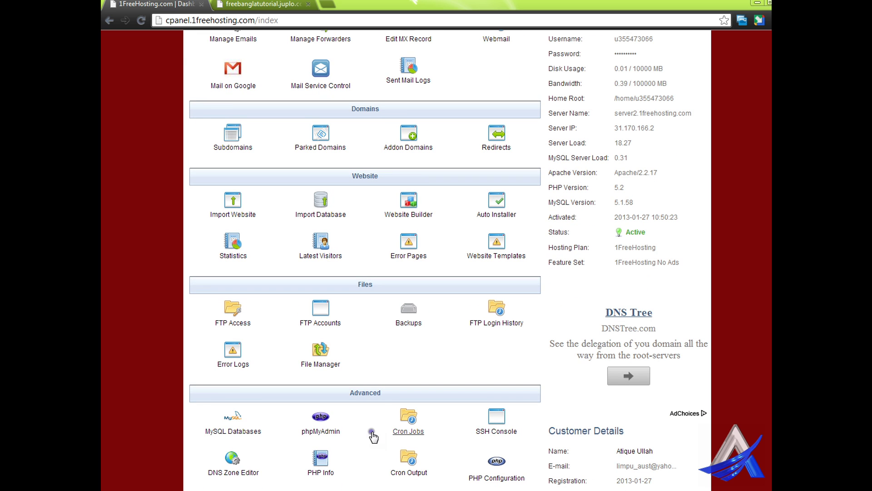
click(318, 420)
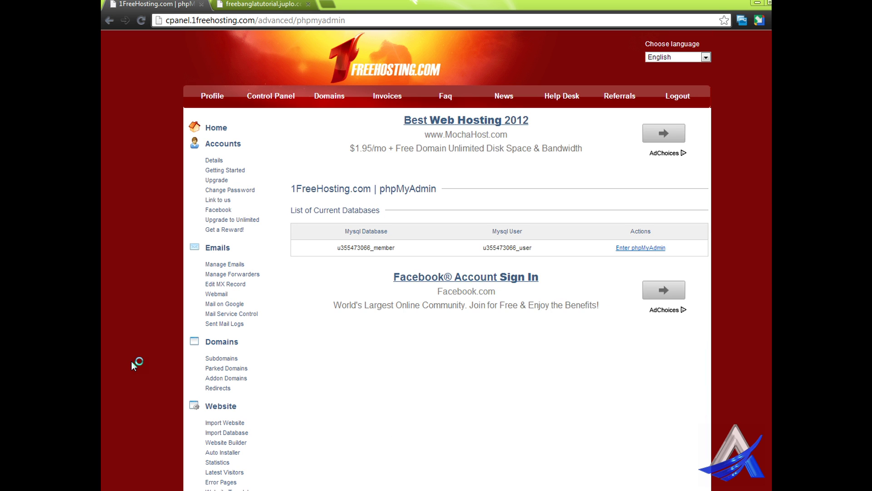
click(632, 248)
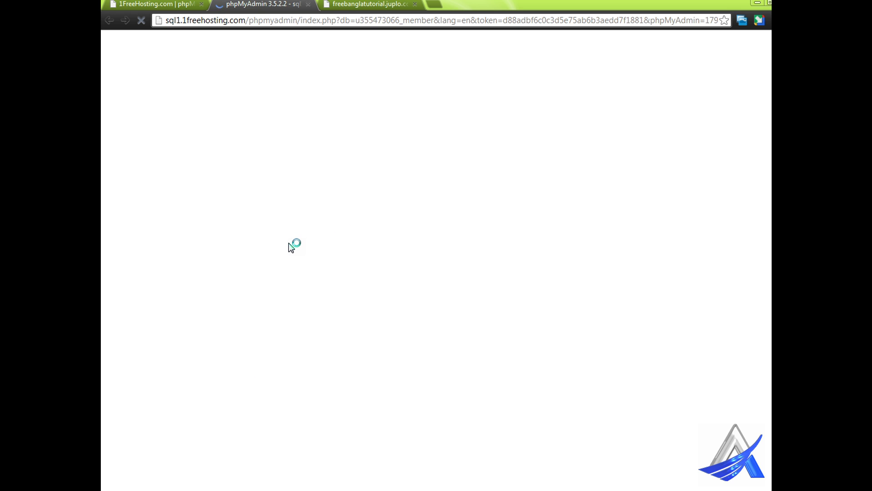
click(146, 3)
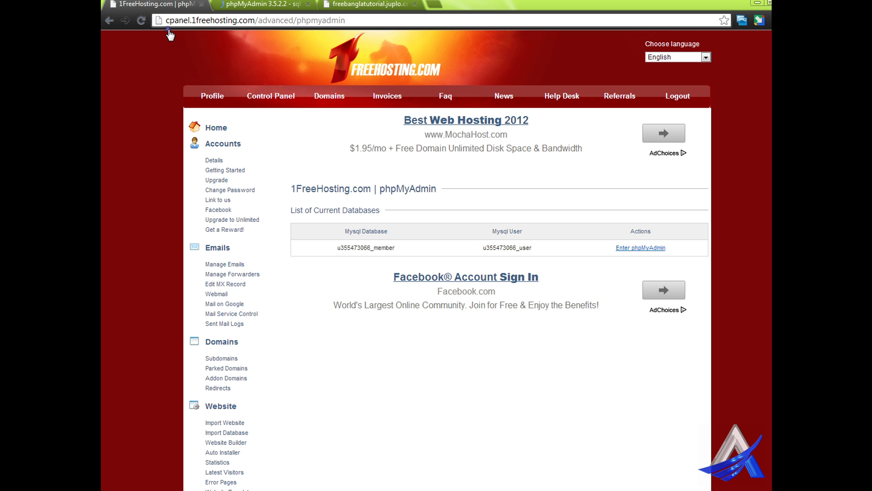
key(ctrl+Tab)
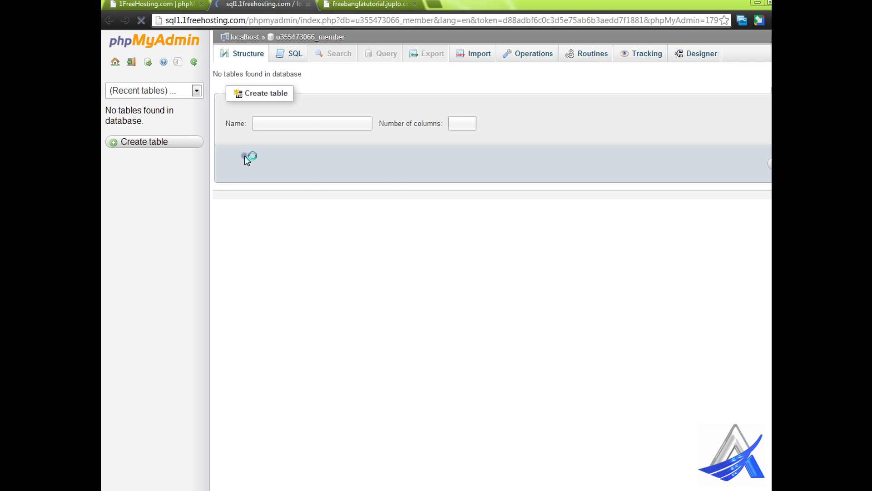
- Start a new table named members with 12 columns
click(268, 127)
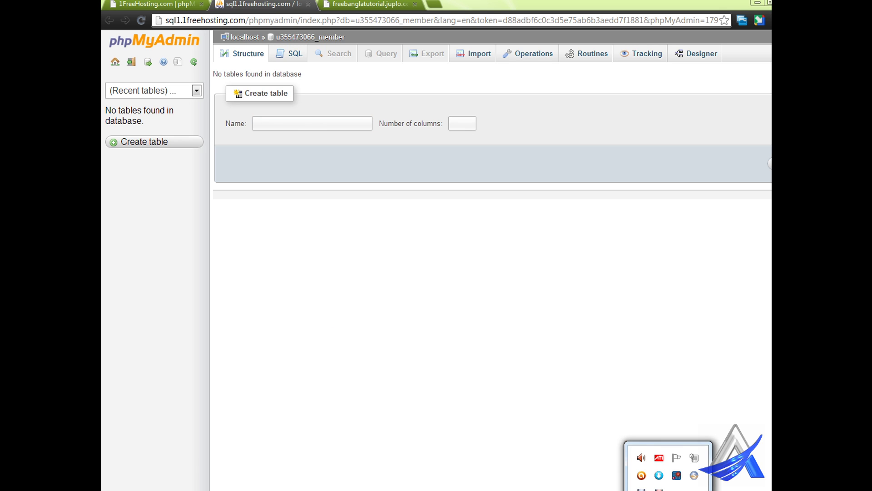
click(291, 124)
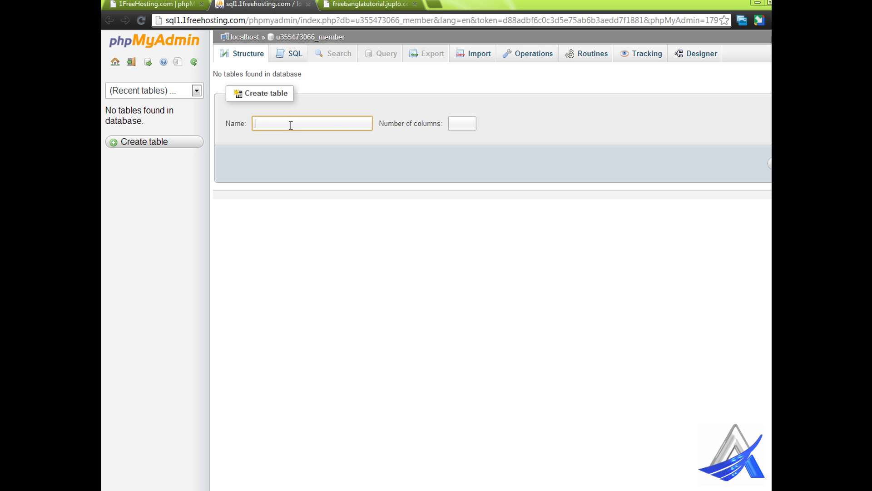
text(members)
click(459, 126)
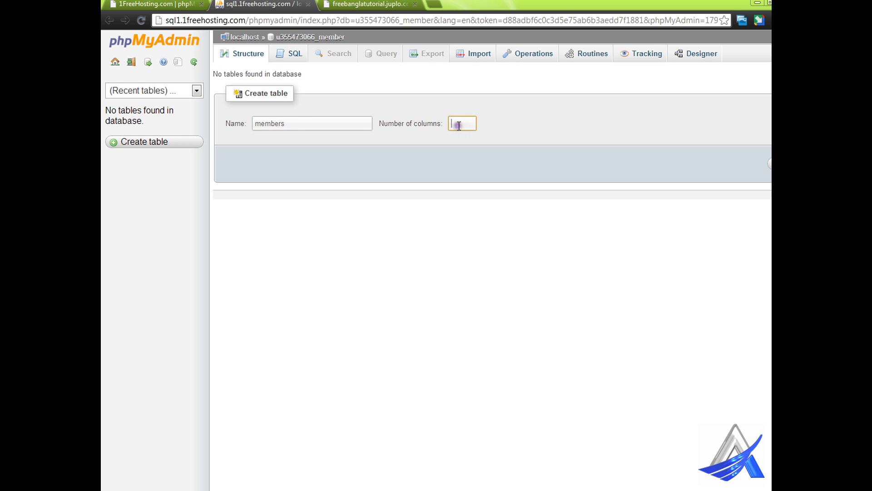
text(12)
click(764, 175)
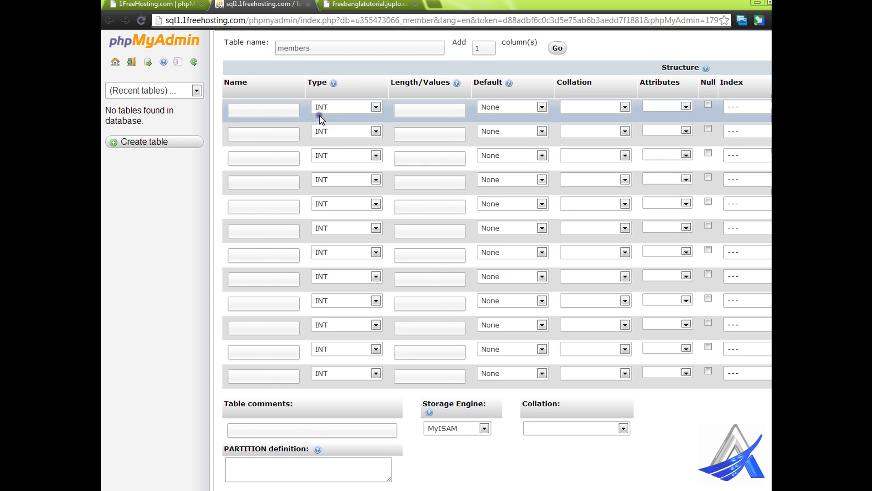
- Set the length of the id column to 255 and check its index and auto-increment settings
click(284, 113)
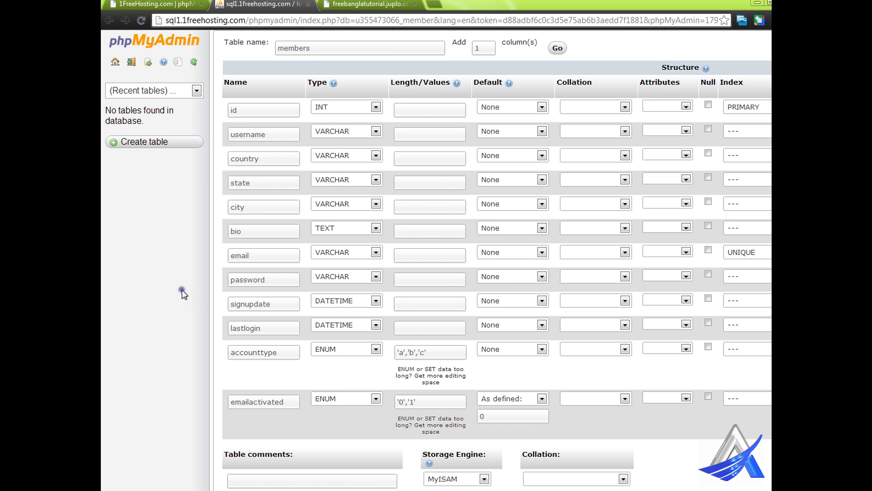
click(252, 111)
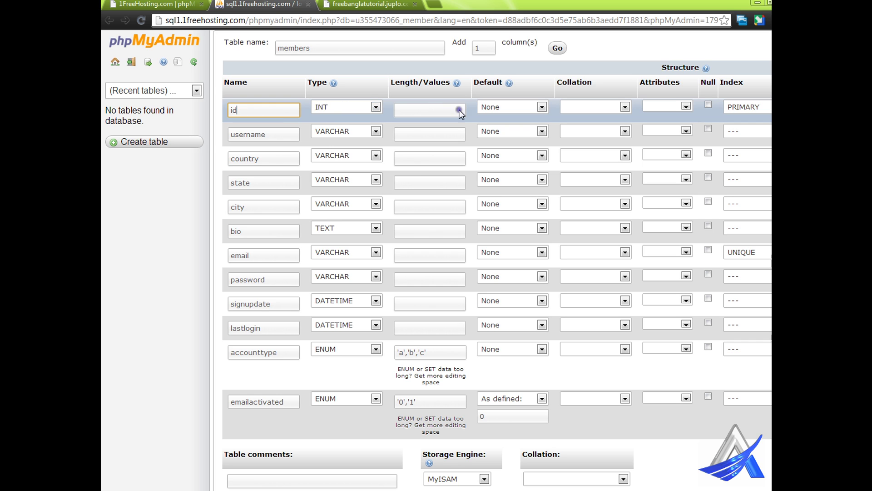
click(430, 108)
text(255)
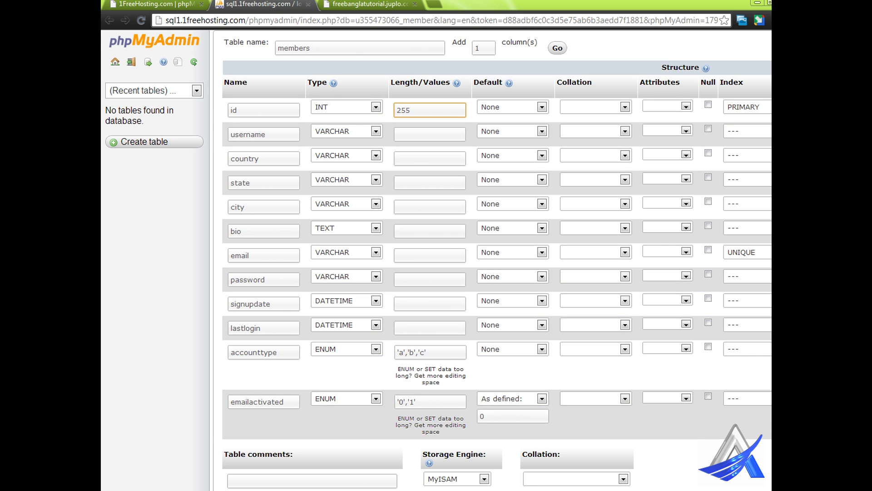
scroll(493, 263, right, 10)
scroll(493, 263, right, 2)
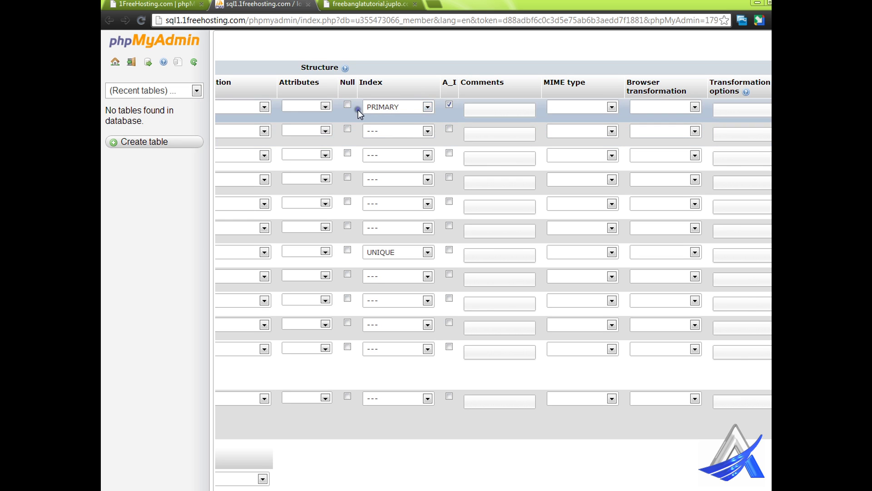
scroll(247, 486, left, 10)
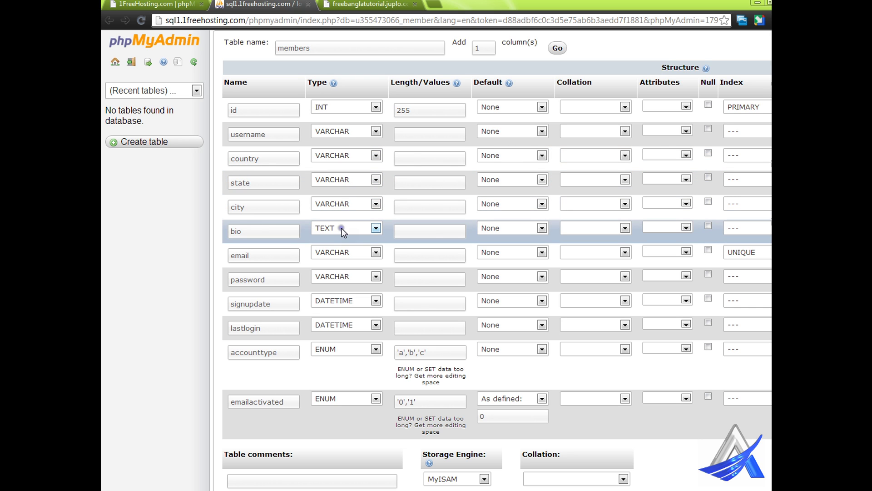
- Set the length of the username, country, state and city columns to 255
click(405, 137)
text(250)
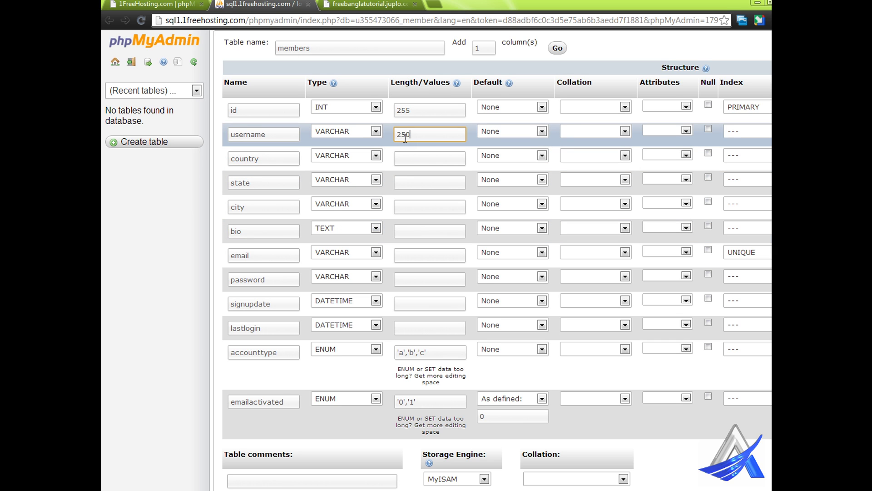
key(BackSpace)
key(BackSpace)
text(55)
click(405, 153)
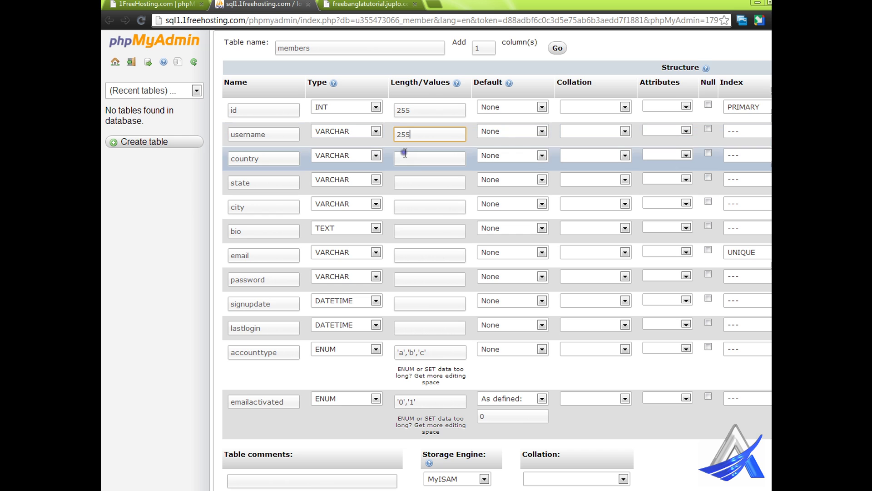
text(255)
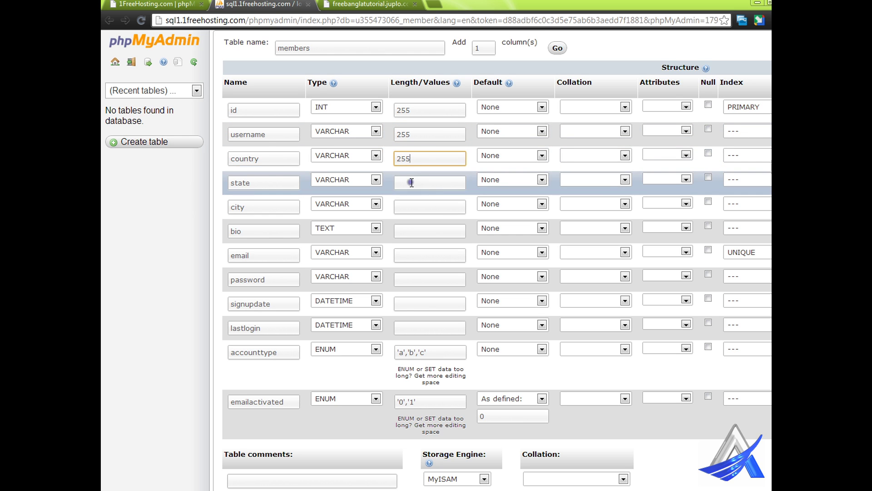
click(411, 182)
text(255)
click(402, 206)
text(255)
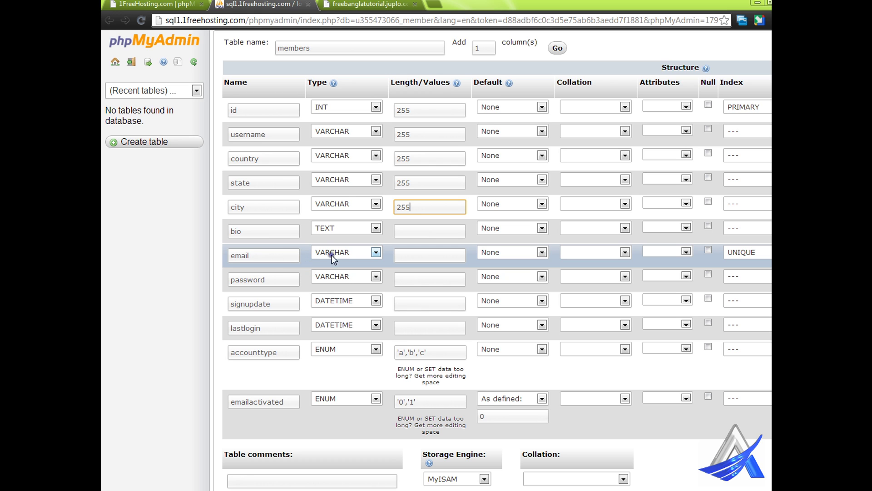
- Set the length of the email and password columns to 255 and check the index settings
click(412, 257)
text(255)
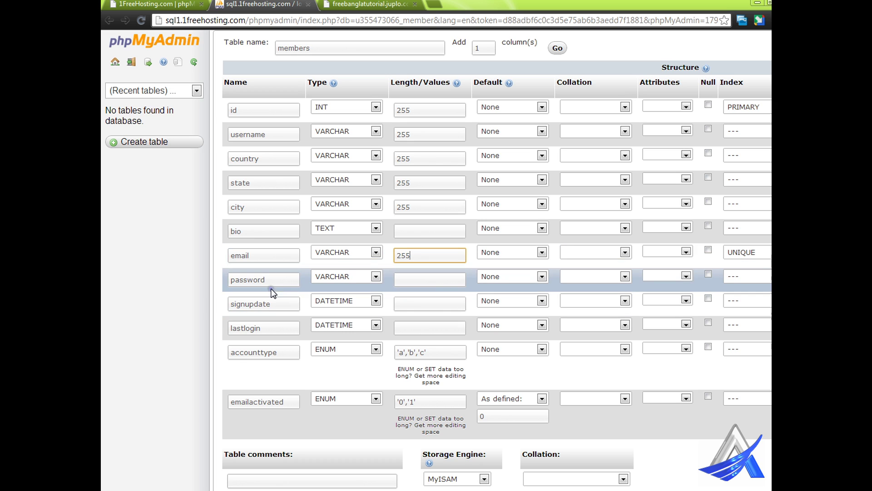
click(404, 280)
text(255)
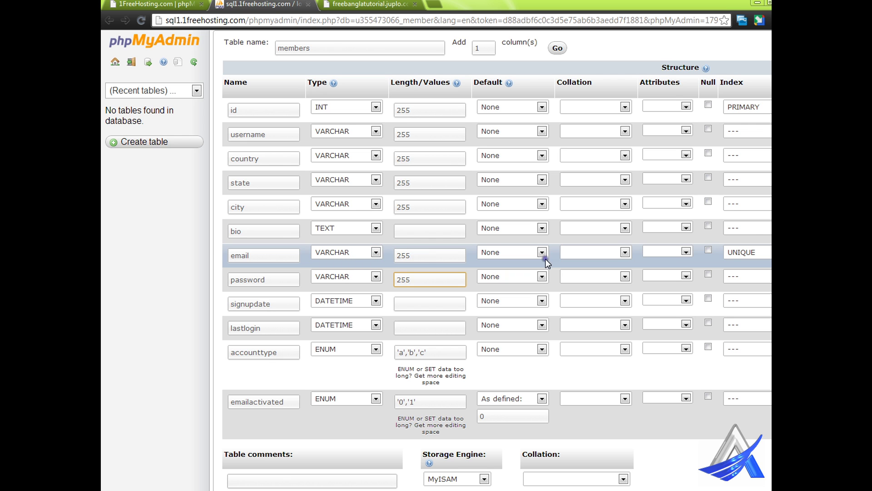
scroll(555, 473, right, 3)
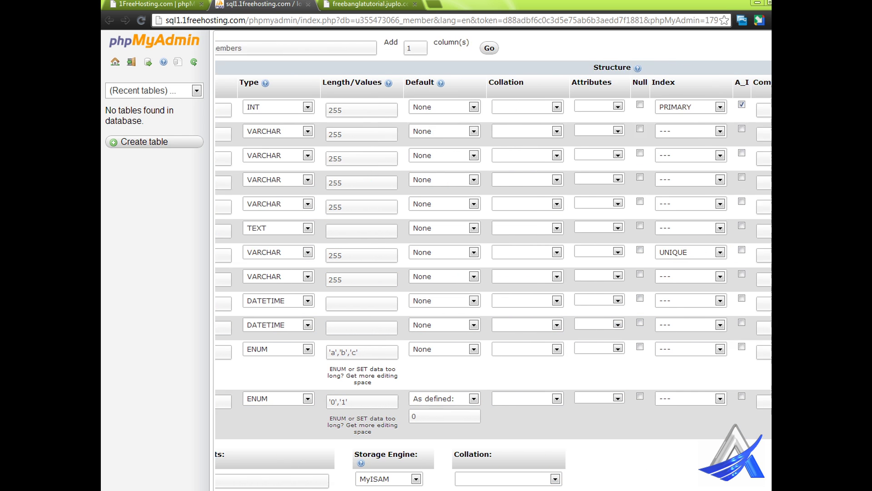
scroll(633, 463, right, 6)
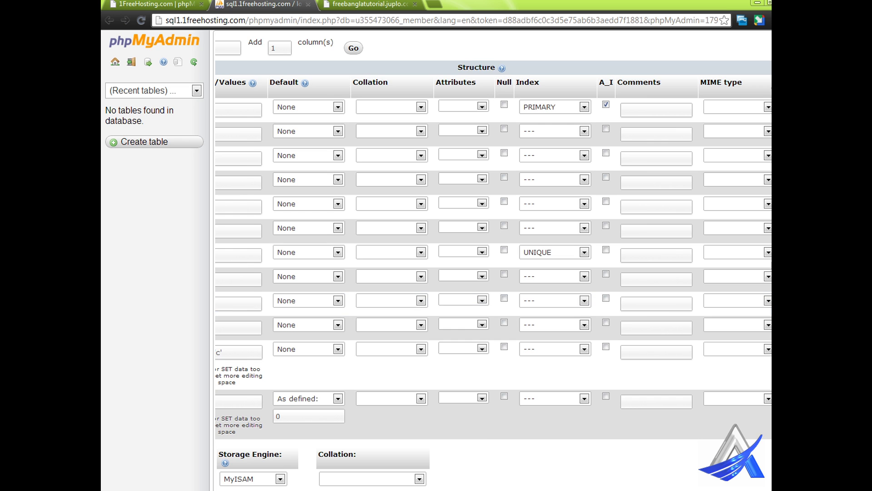
scroll(455, 272, left, 5)
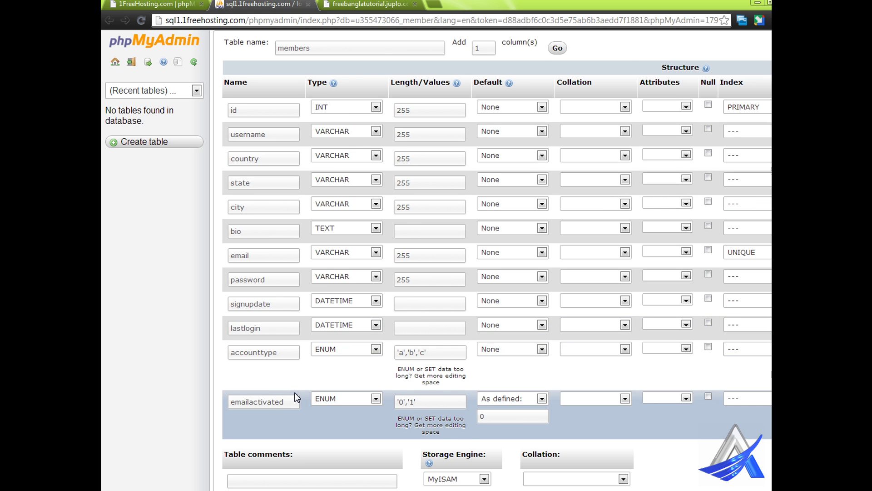
- Examine the ENUM values of the accounttype and emailactivated columns and the default defined for emailactivated
scroll(296, 397, down, 2)
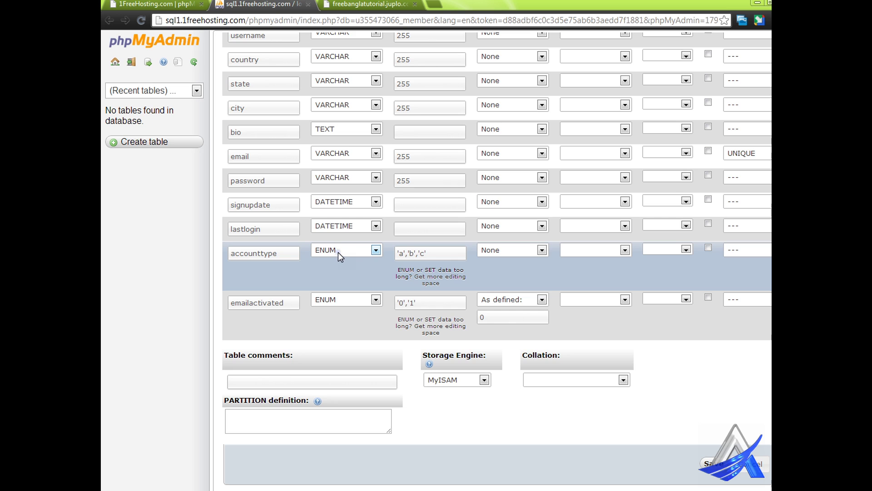
double_click(424, 252)
double_click(412, 254)
click(398, 259)
drag(398, 253, 405, 252)
double_click(412, 252)
double_click(422, 253)
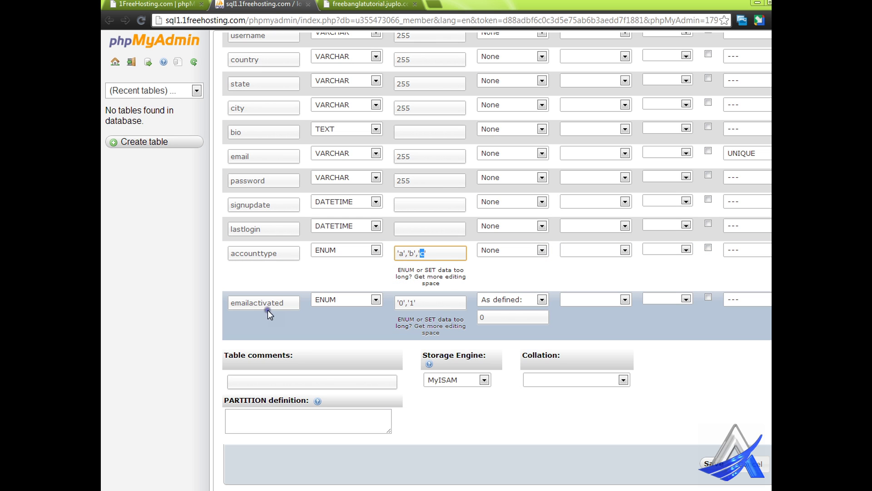
double_click(400, 304)
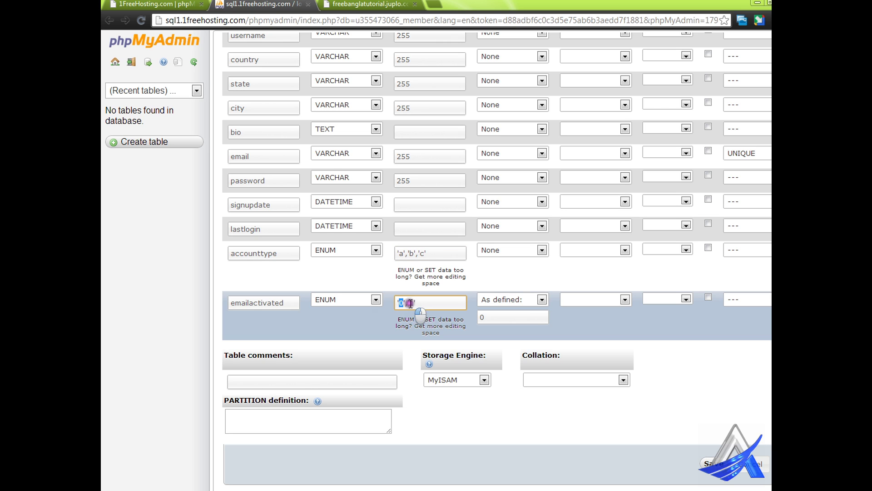
double_click(411, 303)
double_click(493, 317)
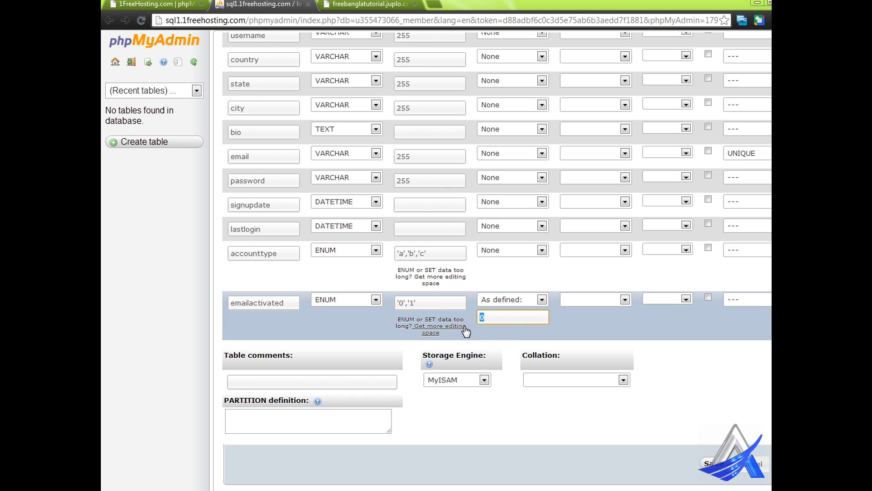
double_click(501, 318)
click(493, 317)
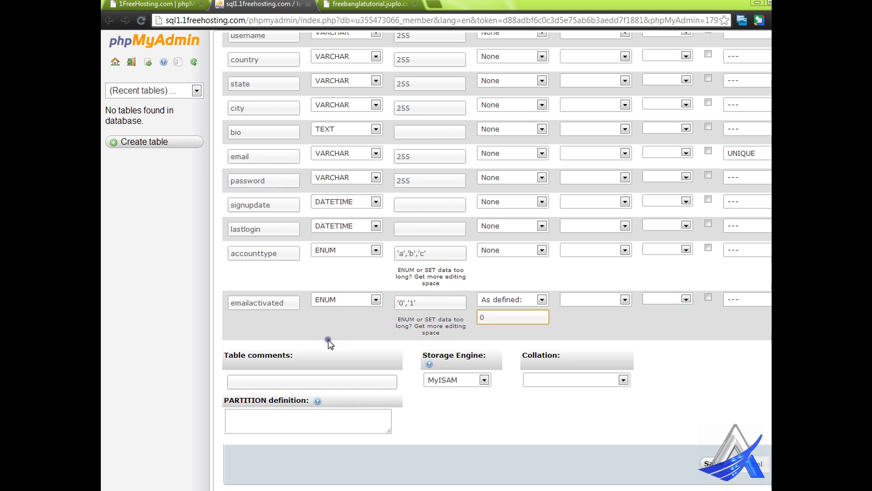
click(412, 303)
double_click(412, 302)
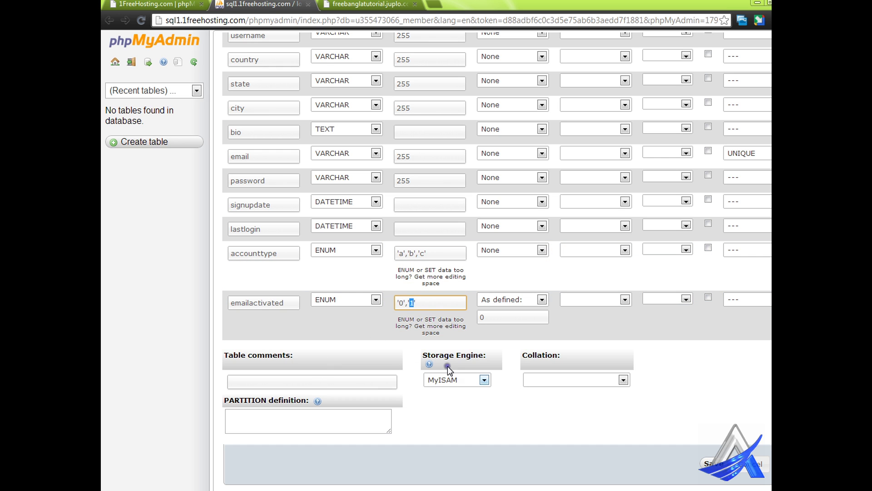
- Save the members table and open it to review its column structure
click(712, 472)
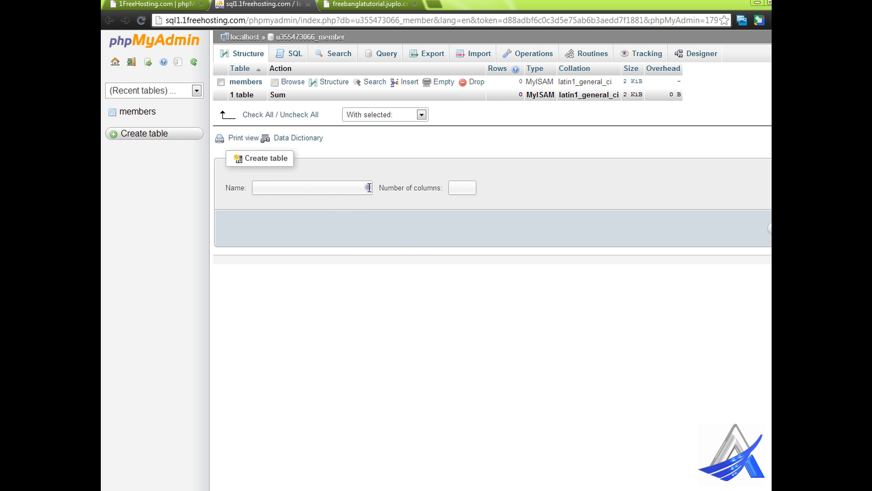
click(253, 83)
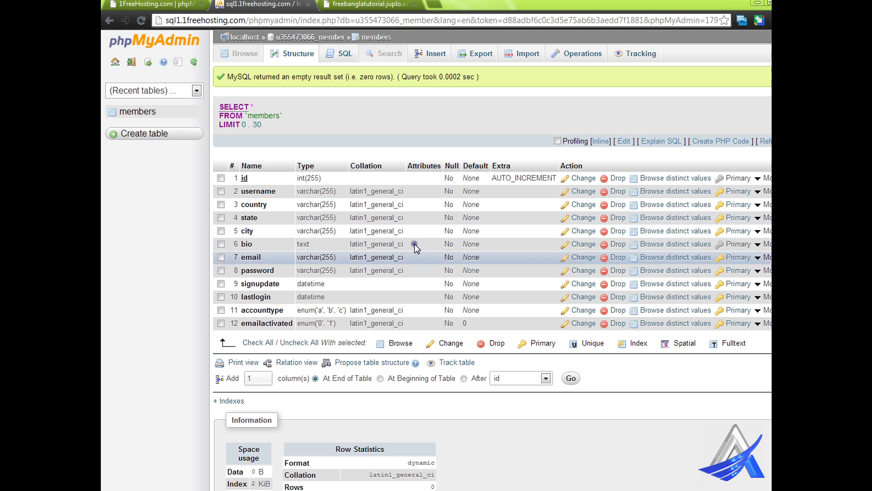
click(349, 289)
click(416, 285)
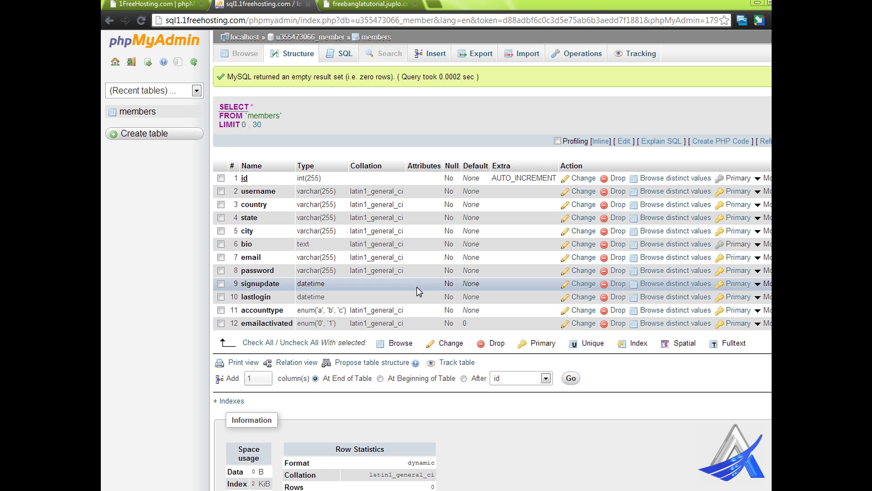